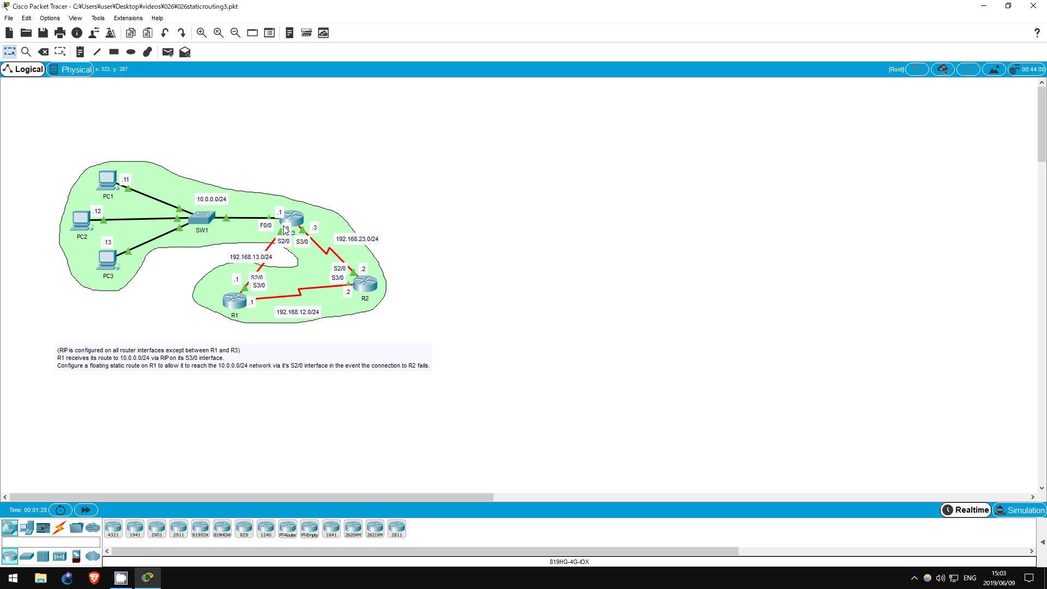
Locate router R1 in the staticrouting3 topology.
mouse_move(236, 303)
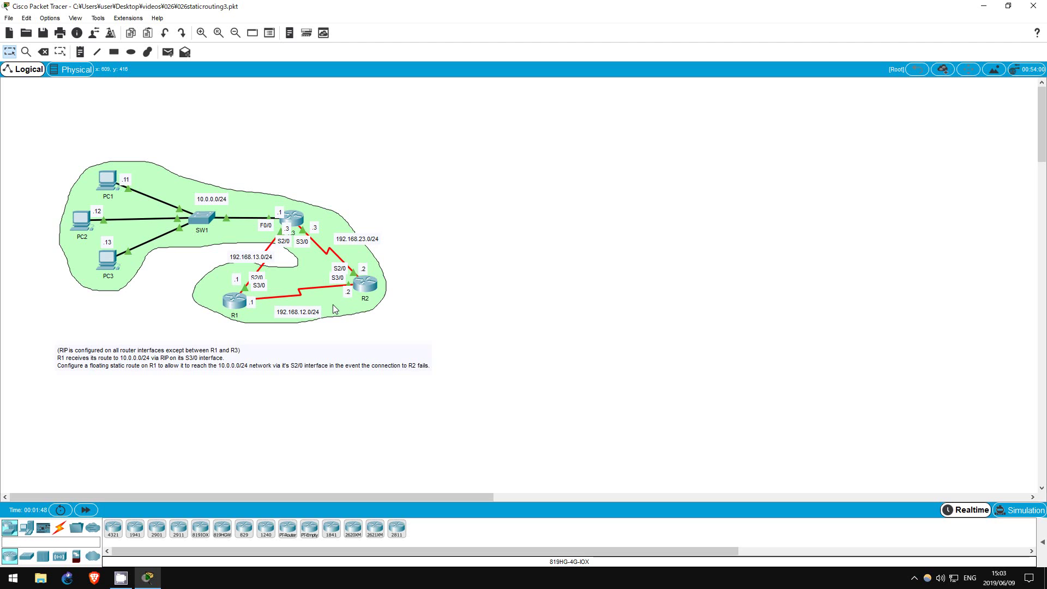
Open R1's CLI, enter enable mode, and display its routing table with 'sh ip ro'.
double_click(235, 300)
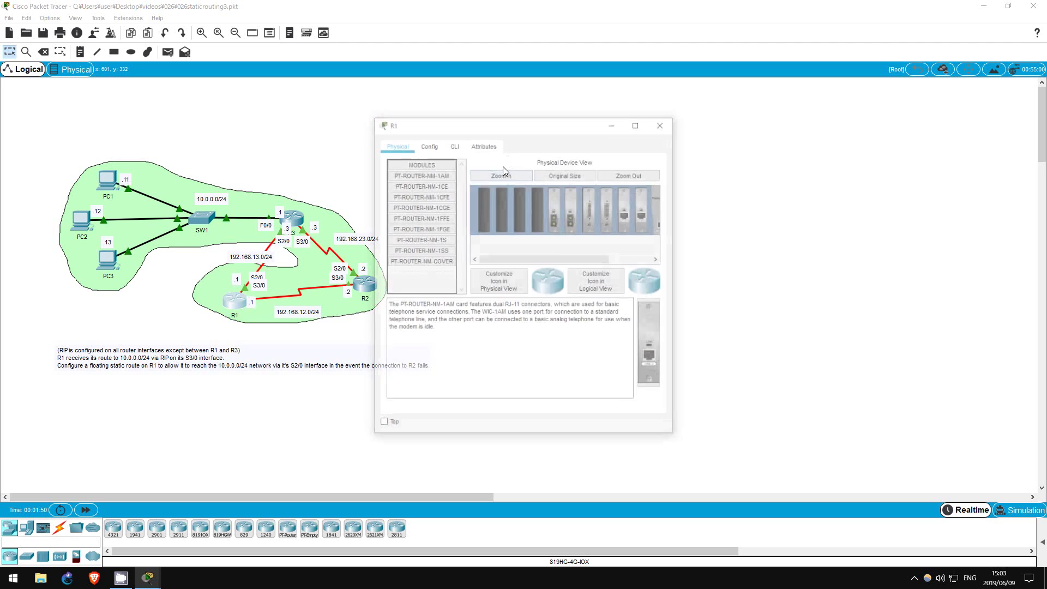
left_click(601, 127)
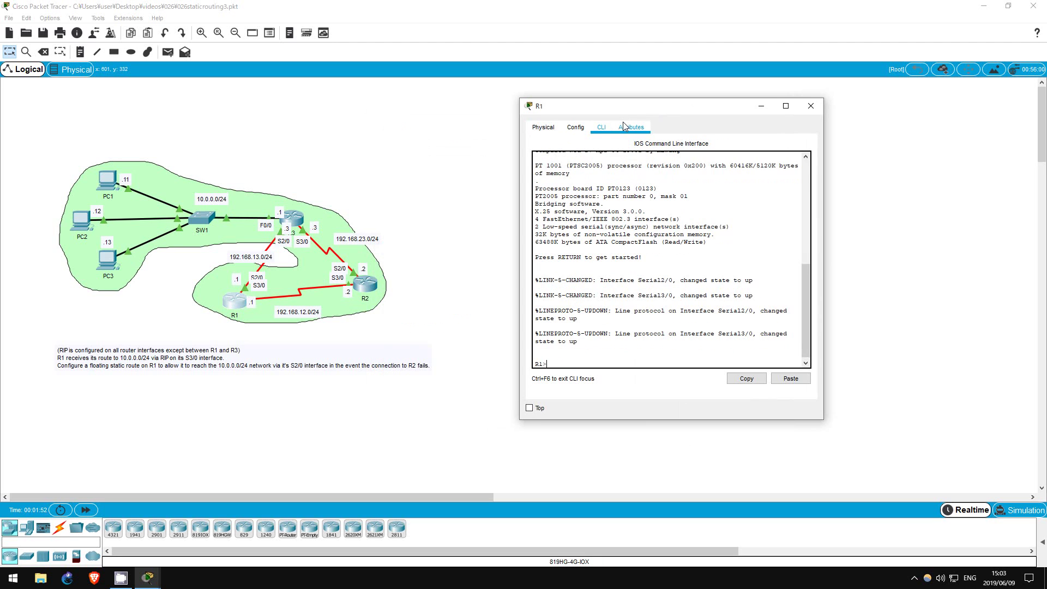
key("Return")
type("en")
key("Return")
type("sh ip ro")
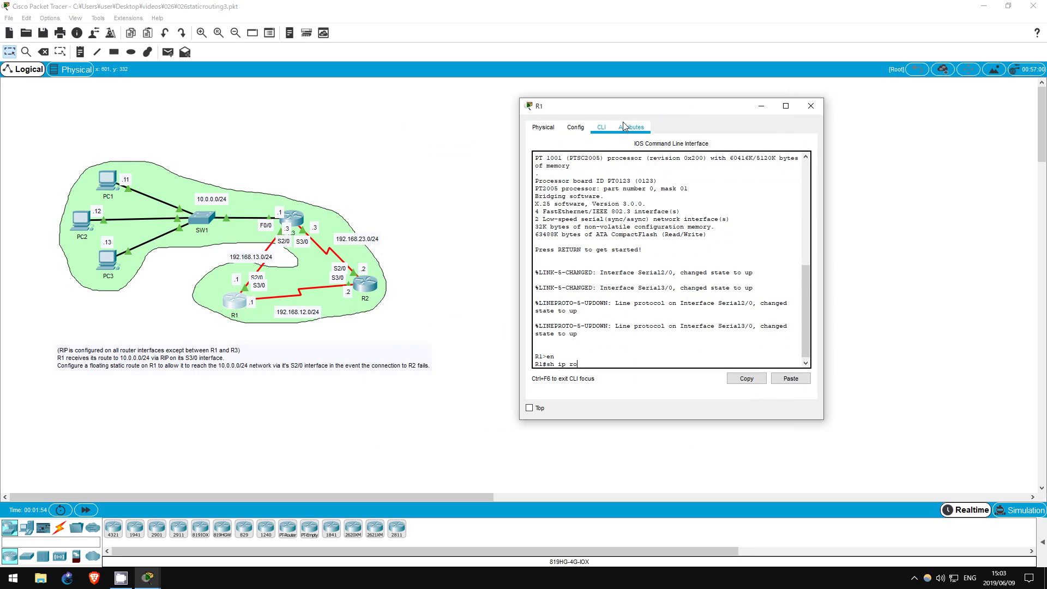
key("Return")
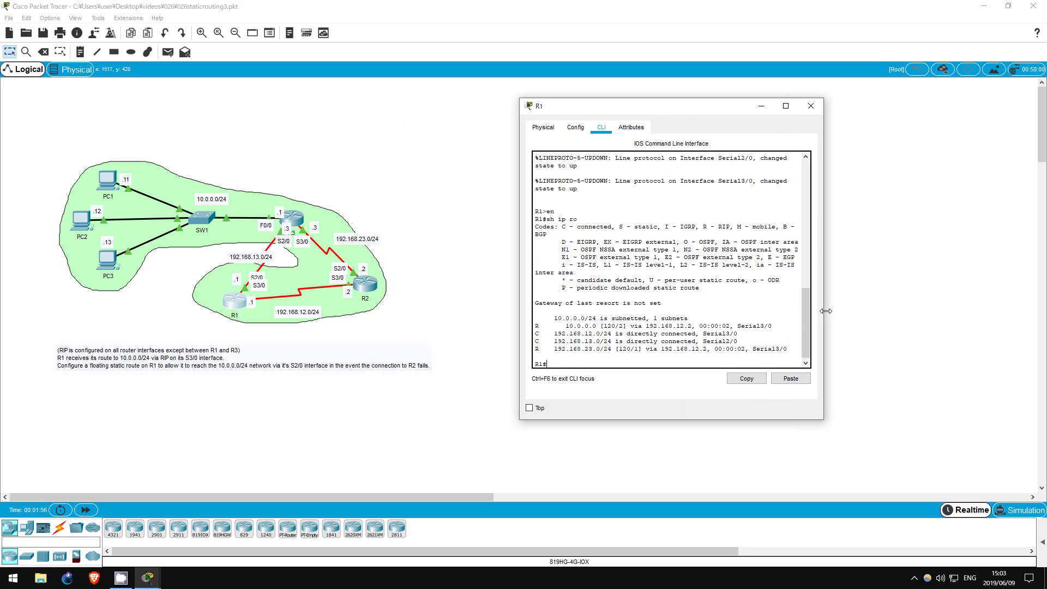
Widen R1's window and highlight the connected routes, the RIP code, and the [120/1] hop count.
left_click_drag(823, 313, 880, 305)
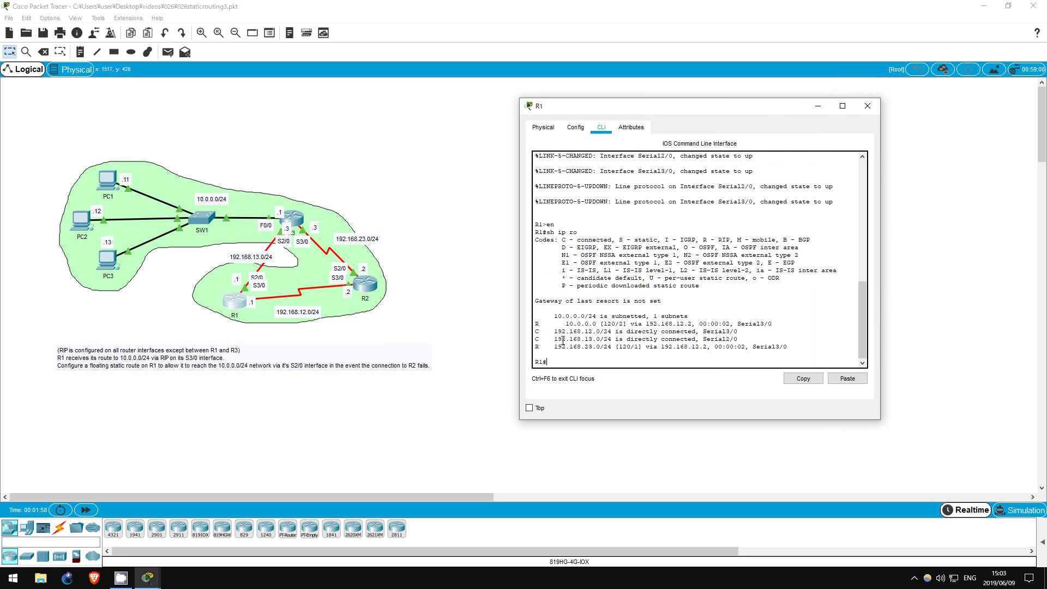
left_click_drag(534, 331, 743, 341)
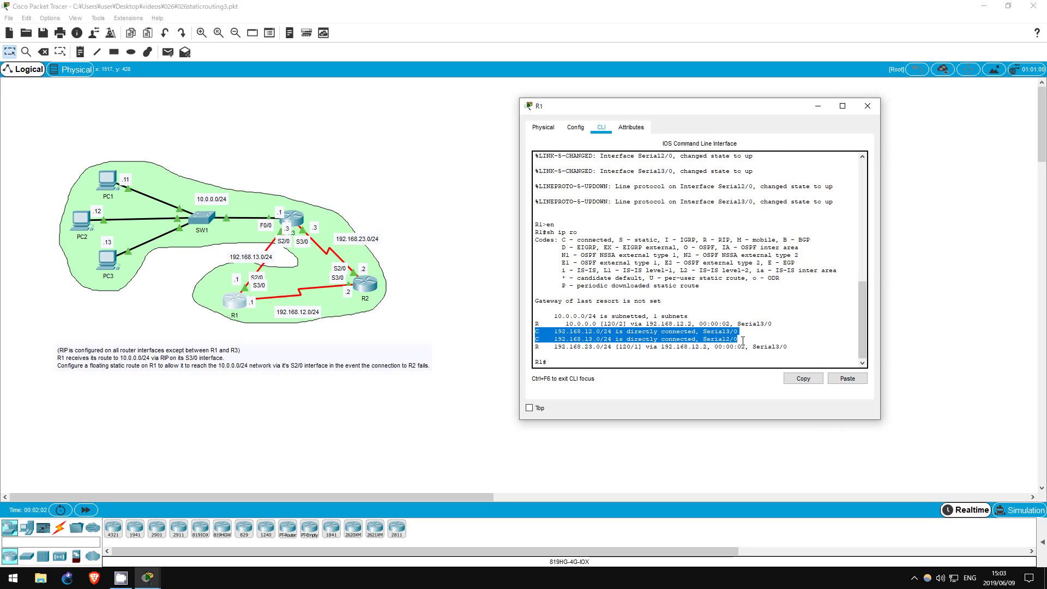
left_click(547, 341)
left_click_drag(535, 324, 540, 347)
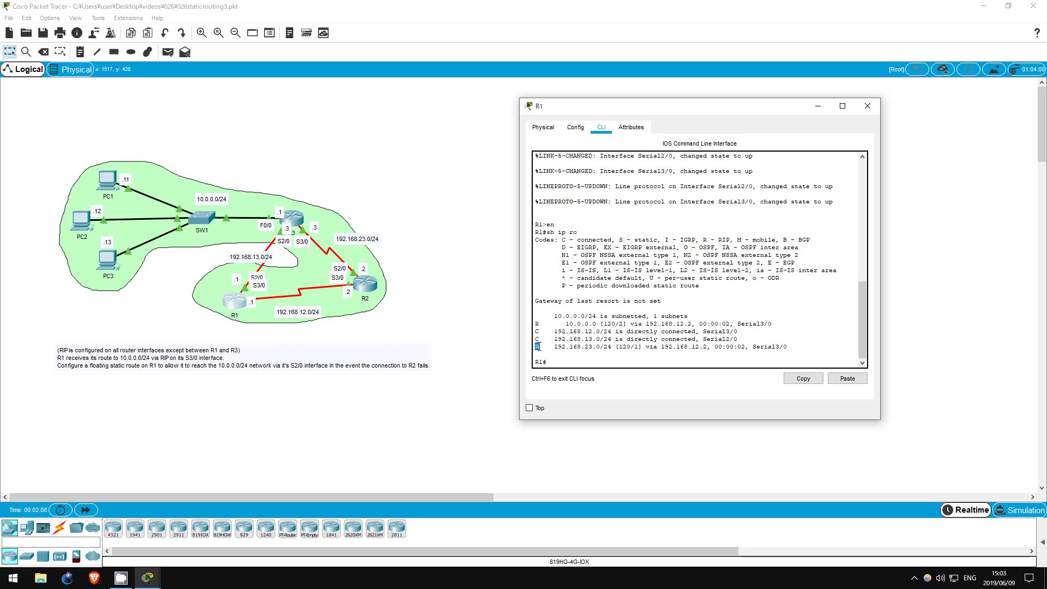
left_click_drag(703, 240, 729, 240)
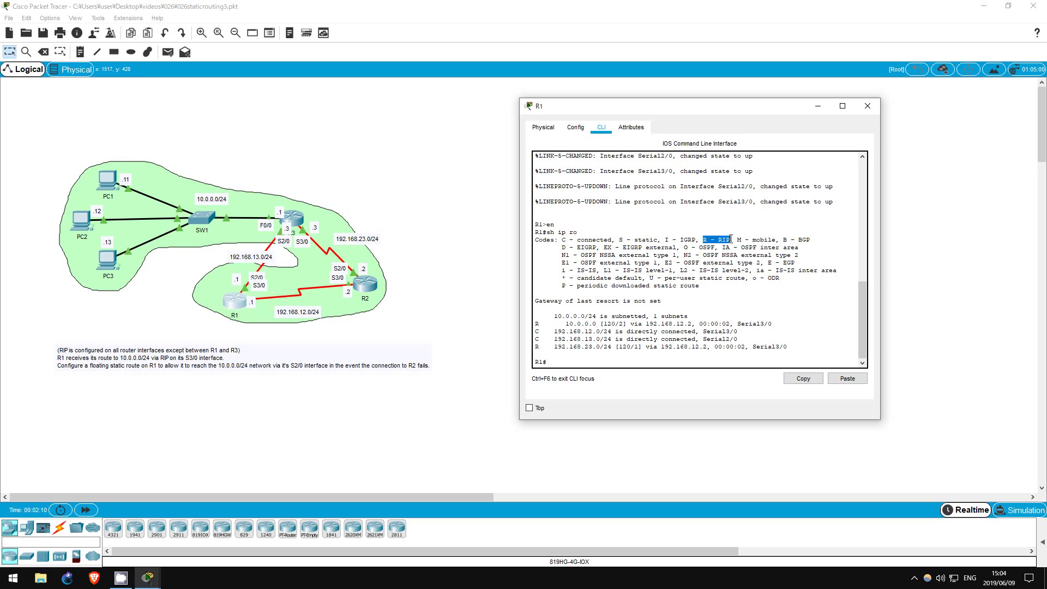
left_click_drag(554, 347, 602, 349)
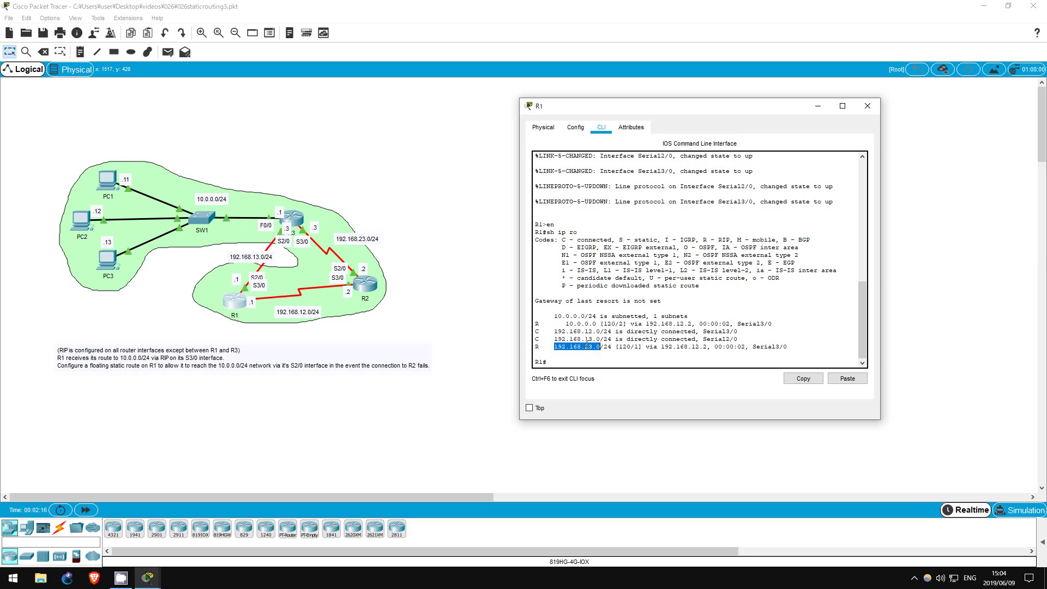
left_click(584, 347)
left_click_drag(616, 346, 644, 348)
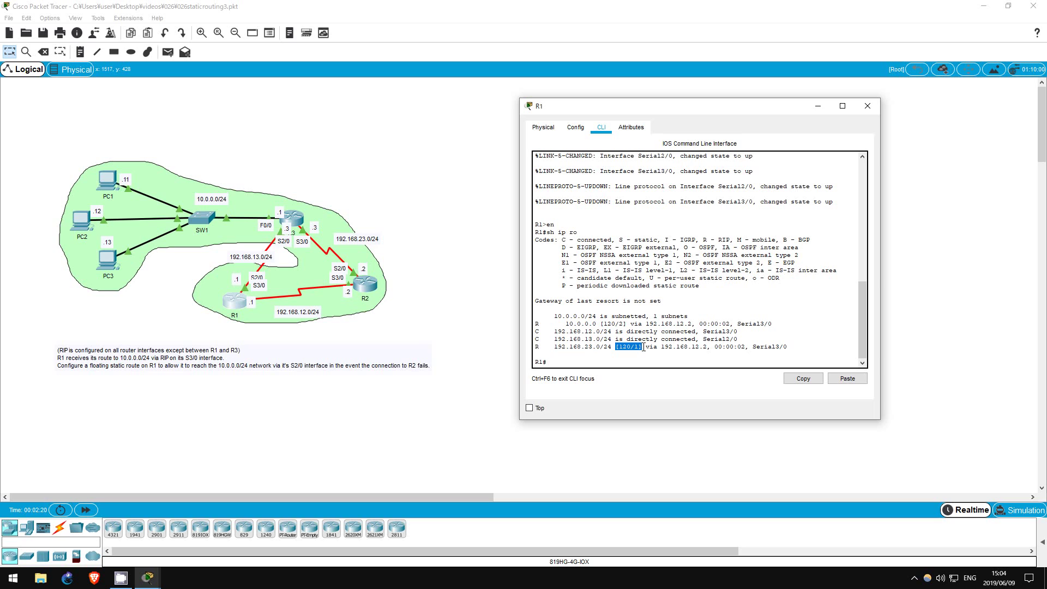
left_click(639, 348)
double_click(637, 347)
left_click(642, 347)
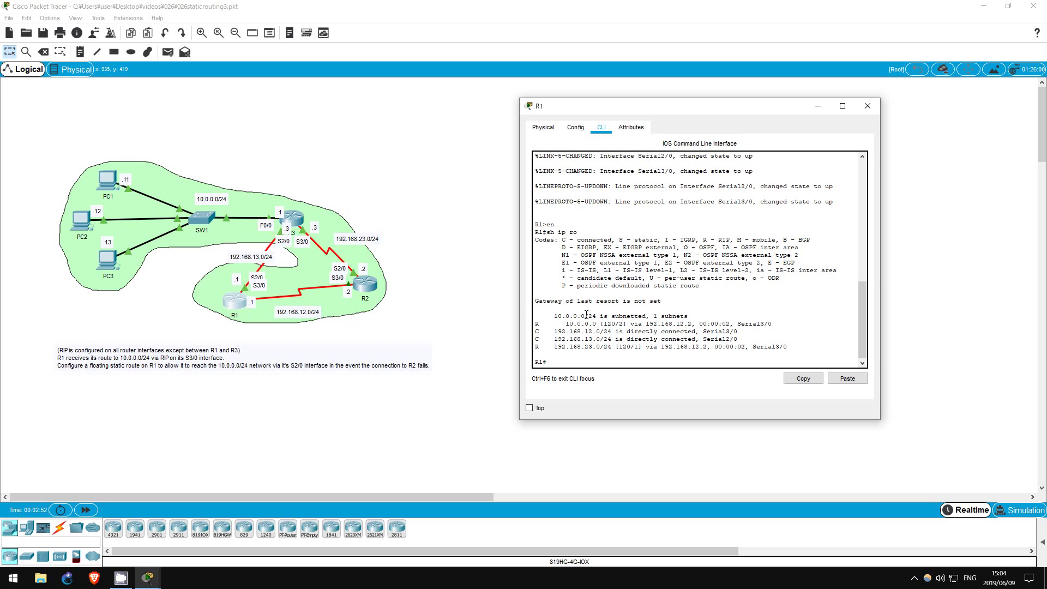
left_click_drag(535, 323, 625, 323)
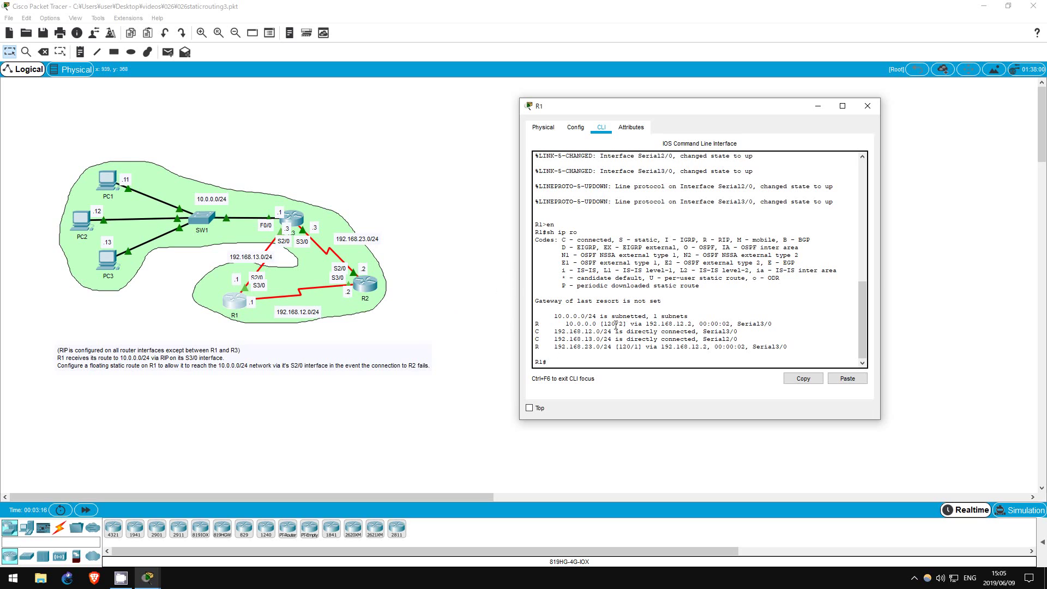
left_click_drag(602, 324, 631, 345)
left_click(630, 349)
In global config, add 'ip route 10.0.0.0 255.255.255.0 192.168.13.3' on R1.
type("conf t")
key("Return")
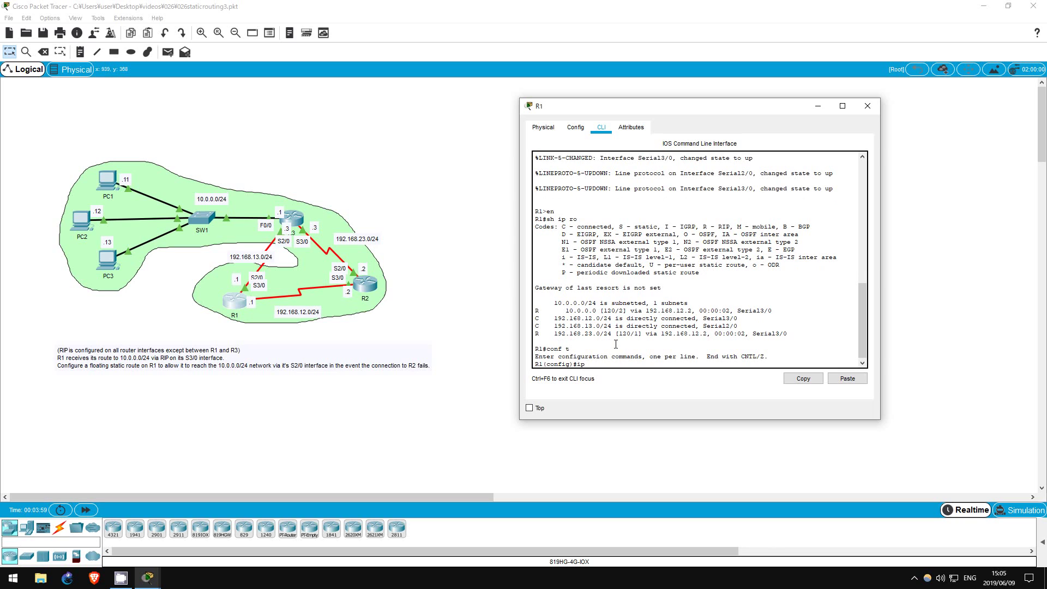
type("ip route ")
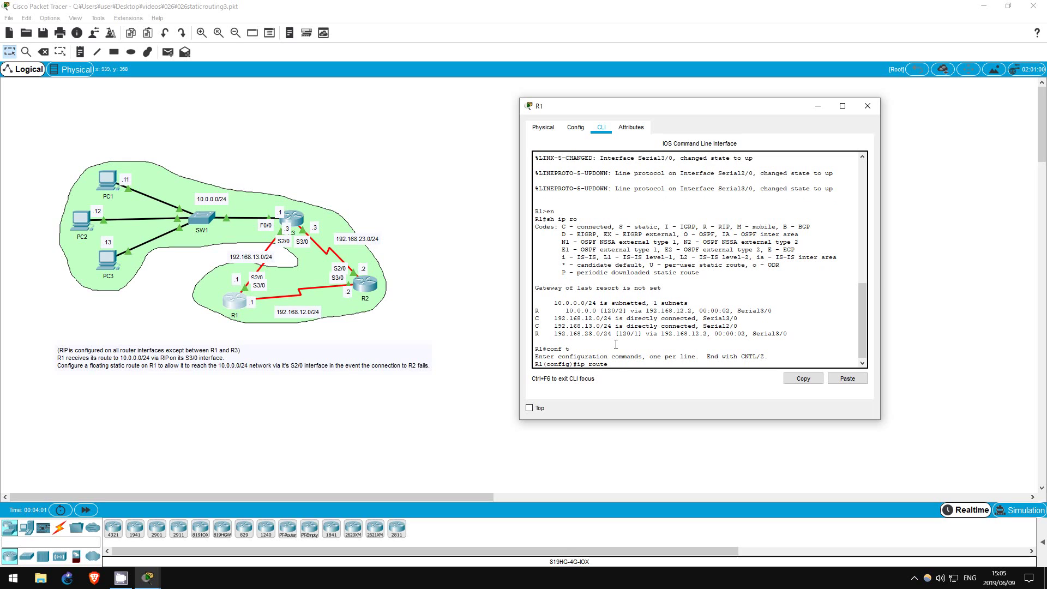
type("10.0.0.0 255.255.255.0 192.168.13.3")
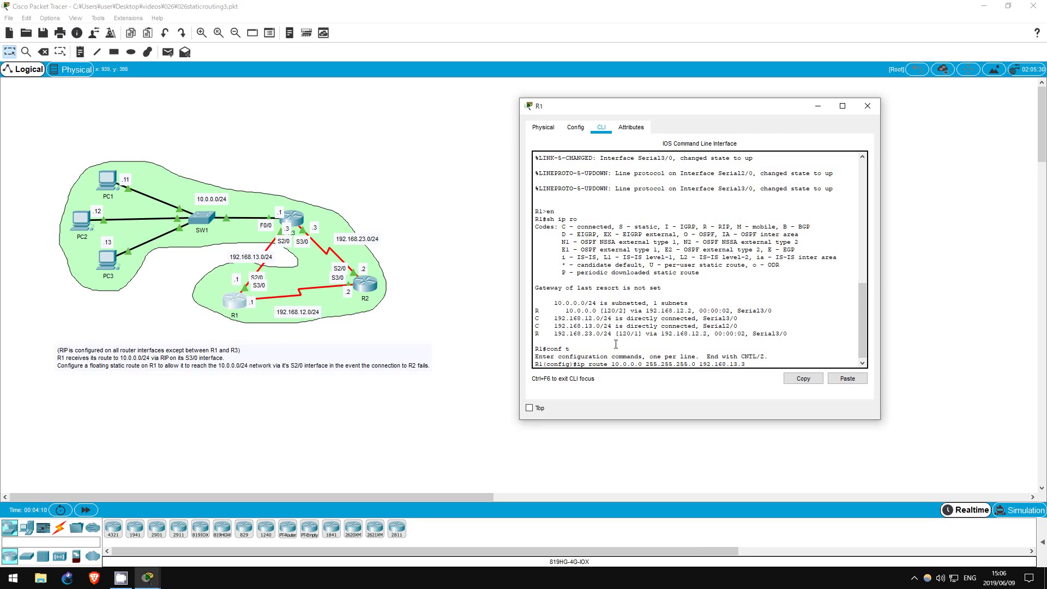
key("Return")
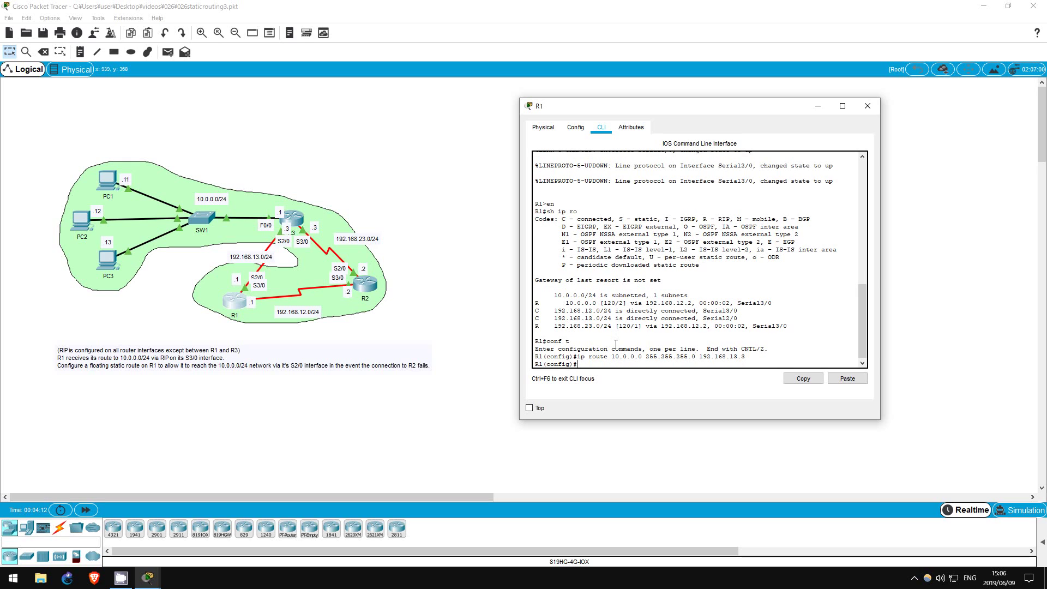
Verify the static route [1/0] via 192.168.13.3, then recall the ip route command for editing.
type("do sh ip ro")
key("Return")
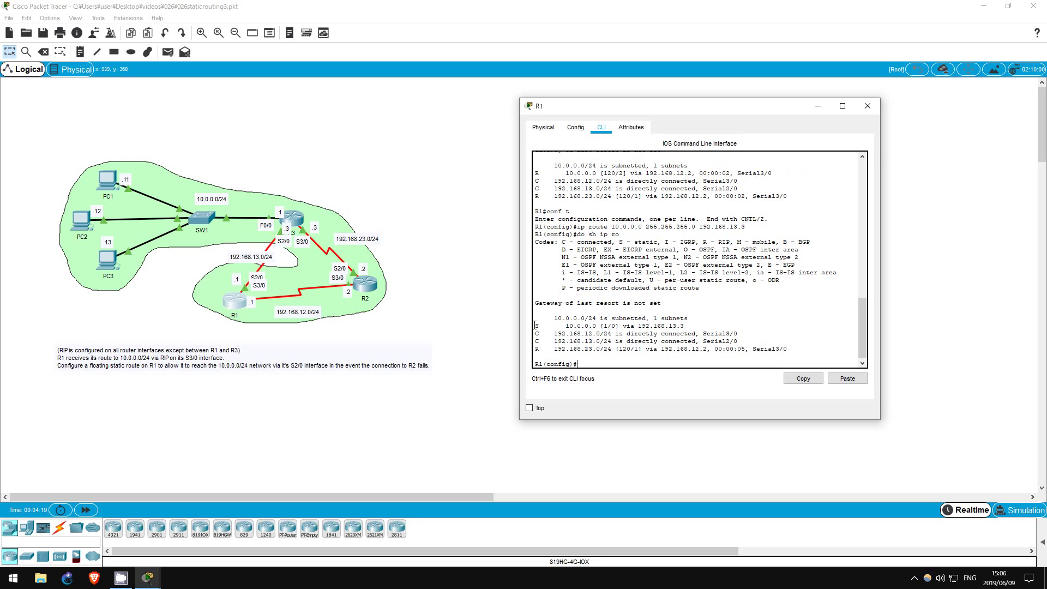
left_click_drag(534, 325, 684, 326)
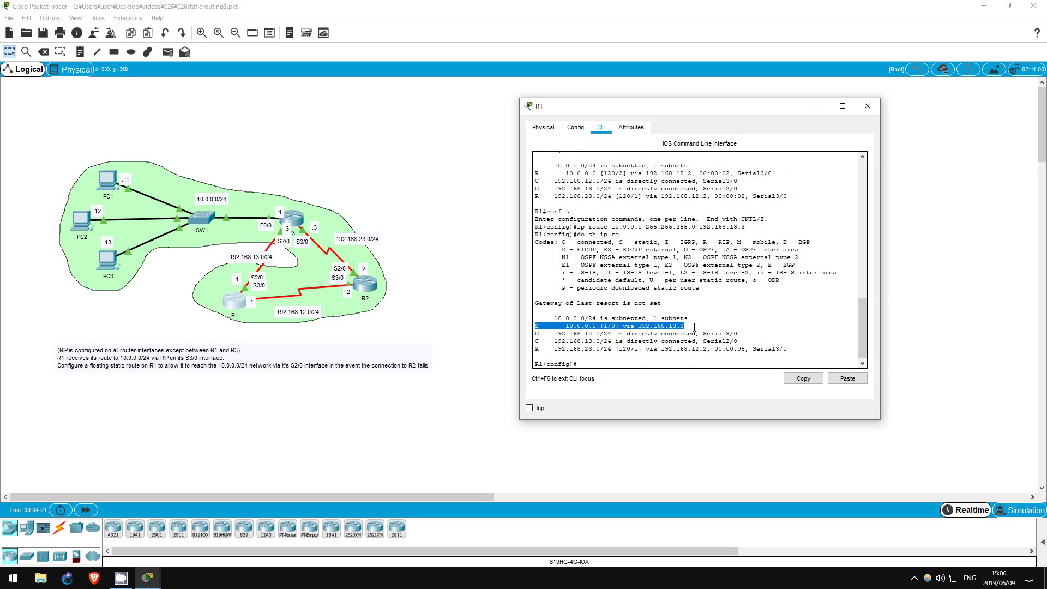
left_click(604, 325)
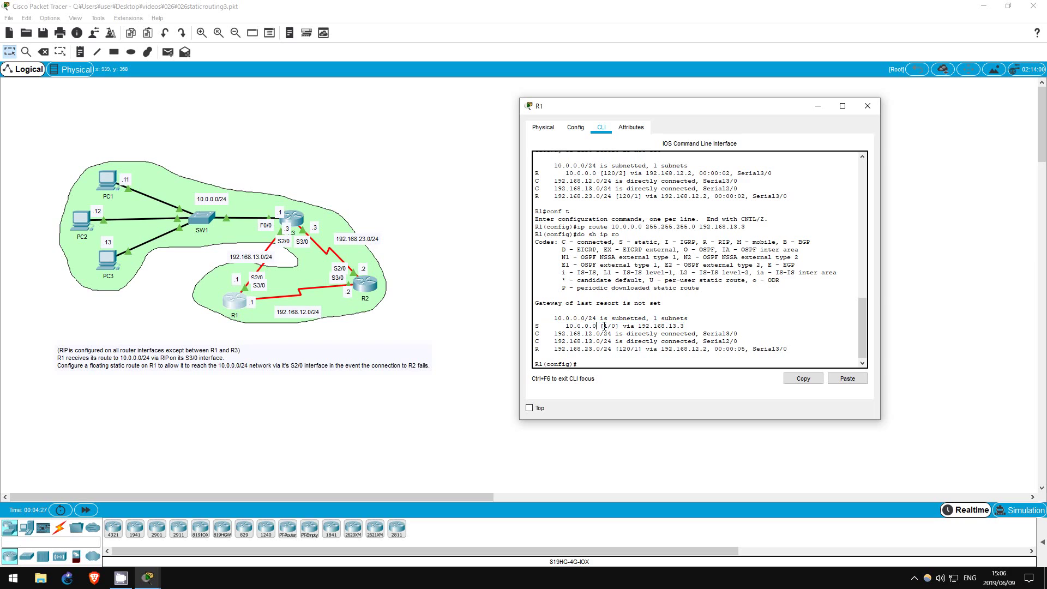
left_click_drag(603, 326, 609, 326)
left_click(610, 326)
key("Up")
key("Up")
key("ctrl+a")
Remove the static route and re-add it via 192.168.13.3 with administrative distance 121.
type("no")
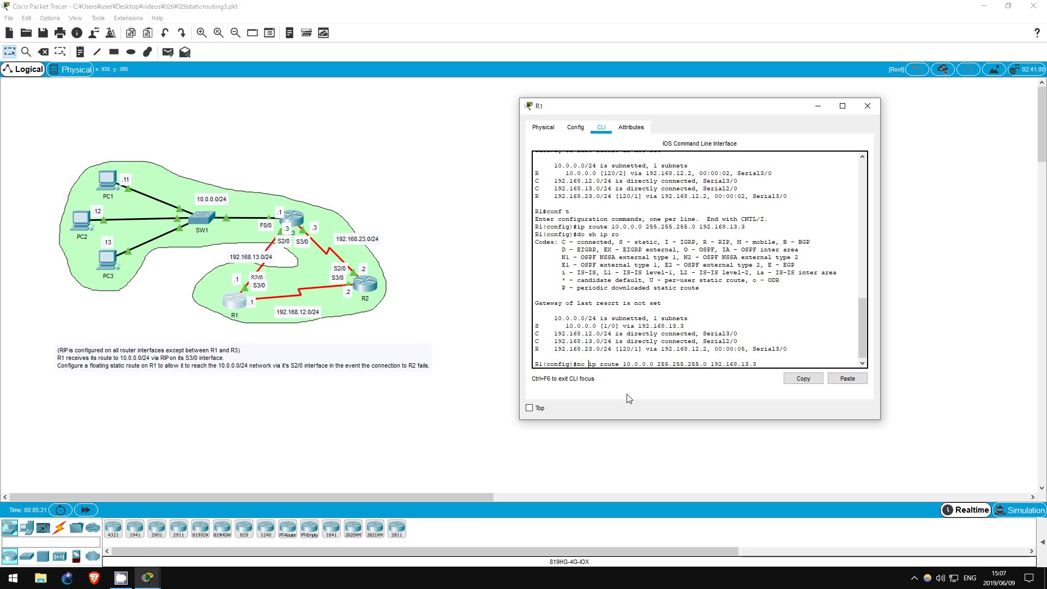
key("Return")
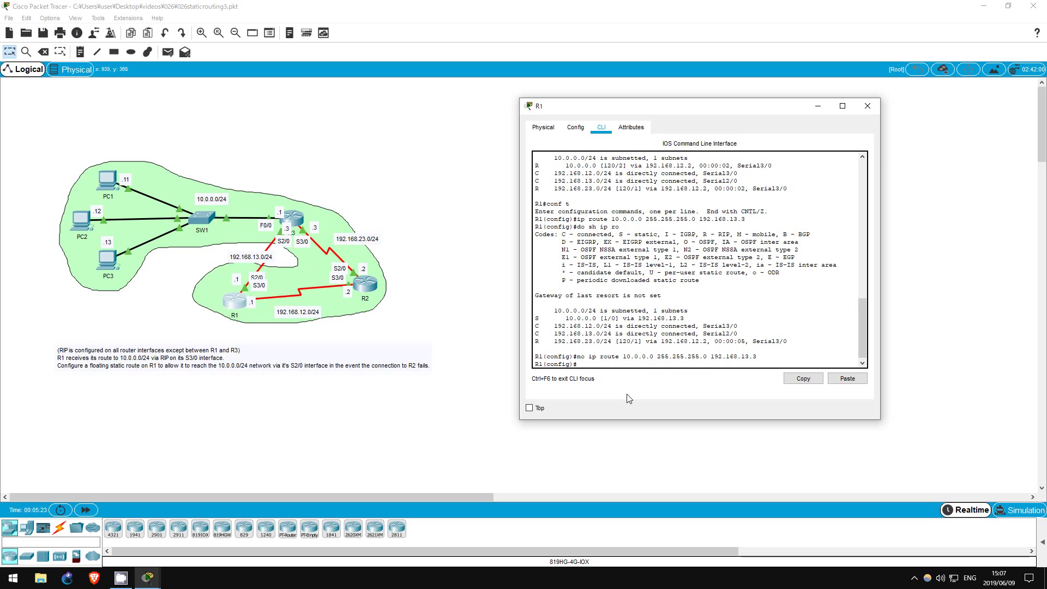
key("Up")
key("Up")
key("Up")
type("?")
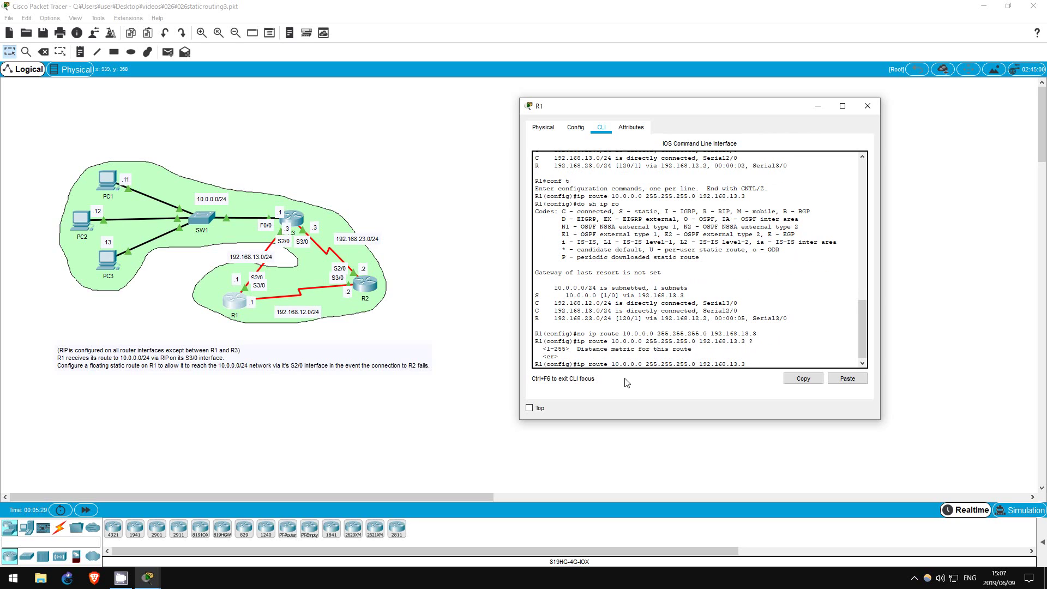
left_click_drag(539, 349, 733, 355)
left_click(762, 364)
type("121")
key("Return")
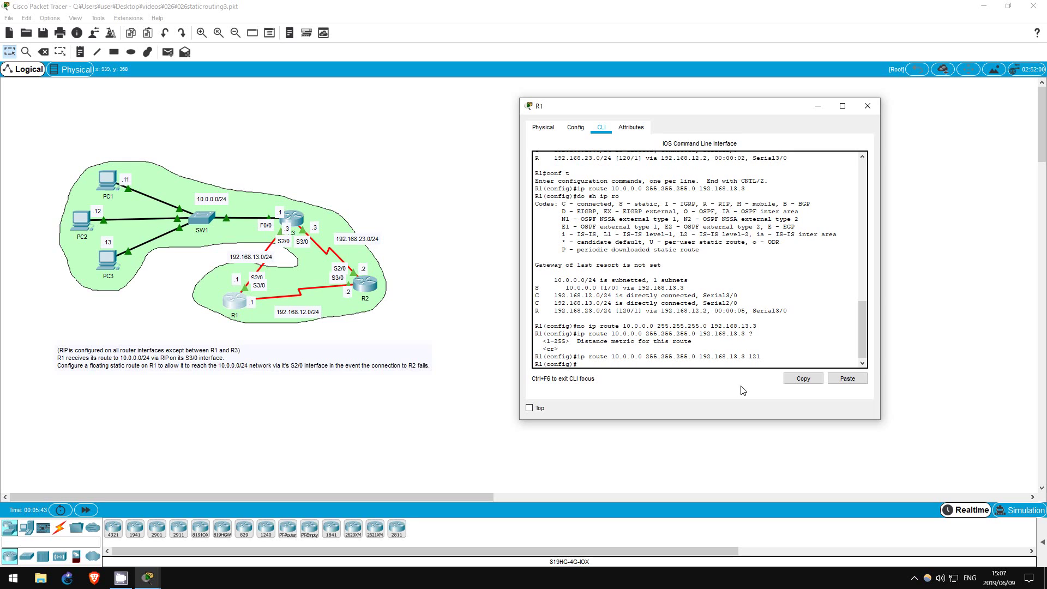
Run 'do sh ip ro' and highlight the RIP route to 10.0.0.0 still installed.
type("do sh ip ro")
key("Return")
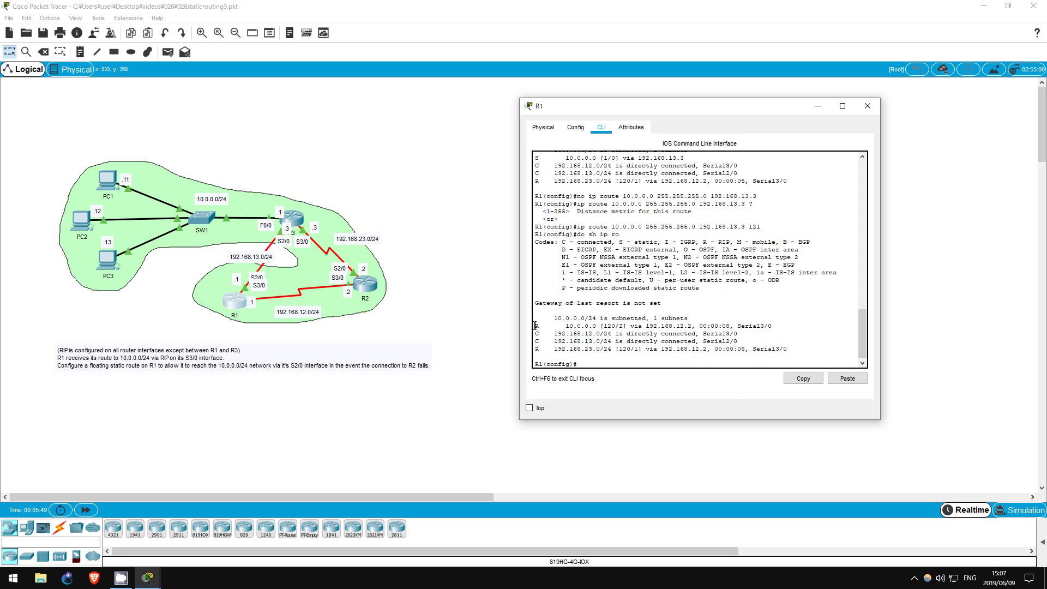
left_click_drag(535, 326, 809, 326)
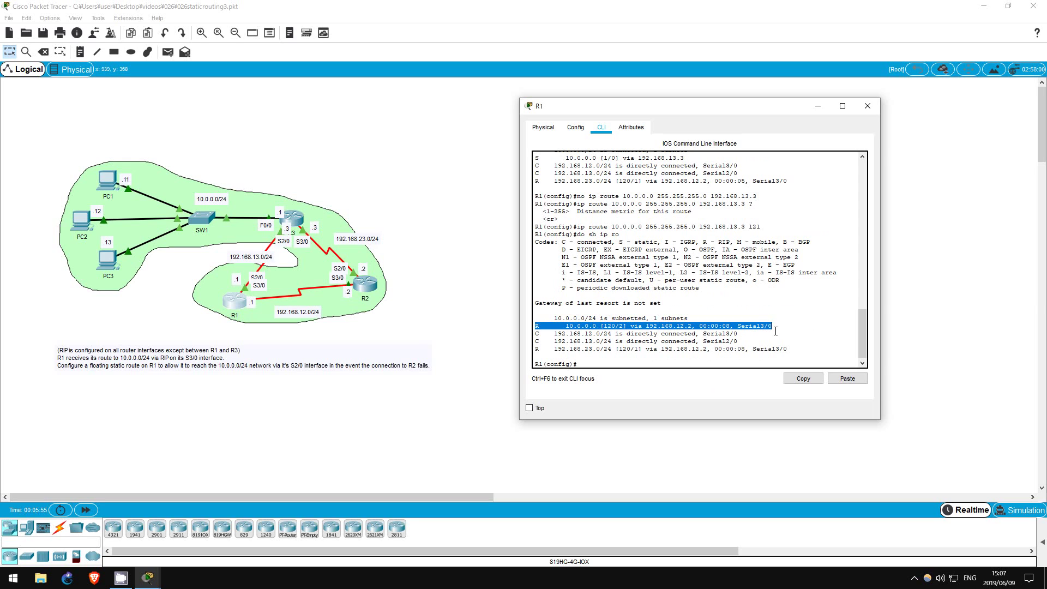
left_click(661, 366)
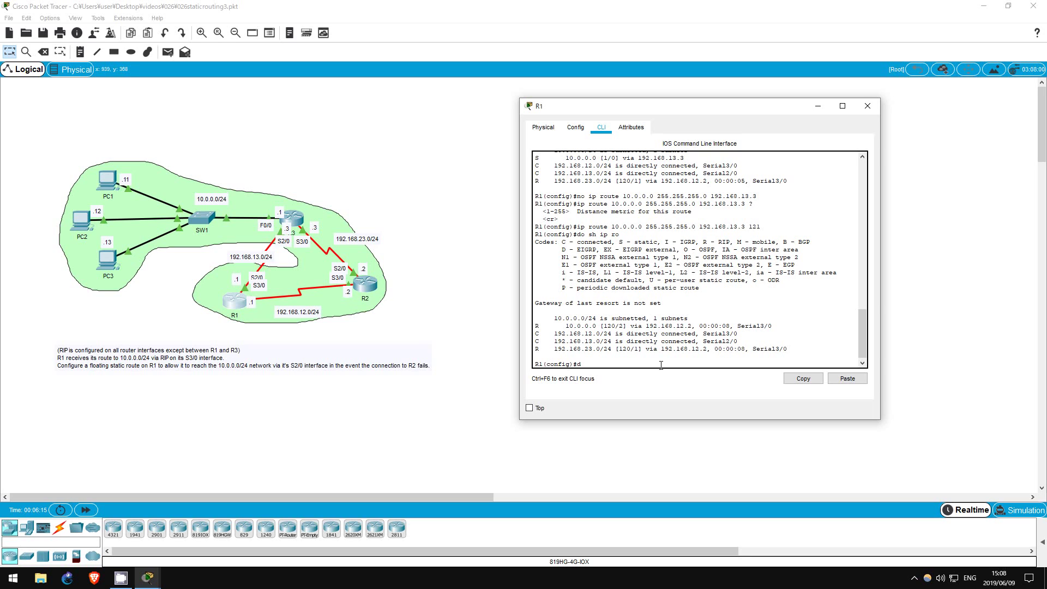
Trace 10.0.0.11 from R1 and highlight hops 192.168.12.2 and 192.168.23.3.
type("trace")
key("Tab")
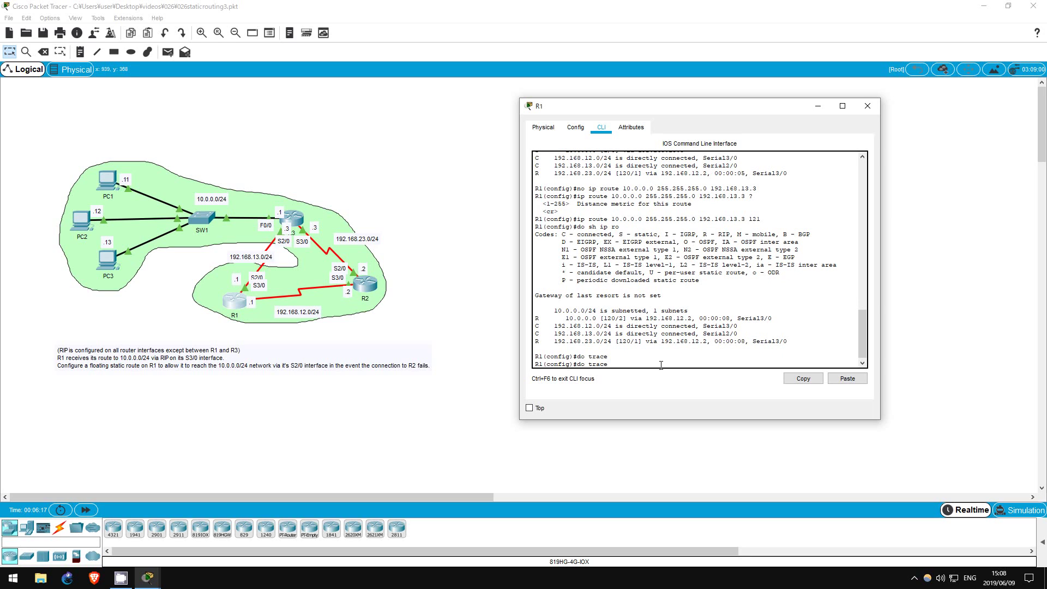
type("10.0.0.11")
key("Return")
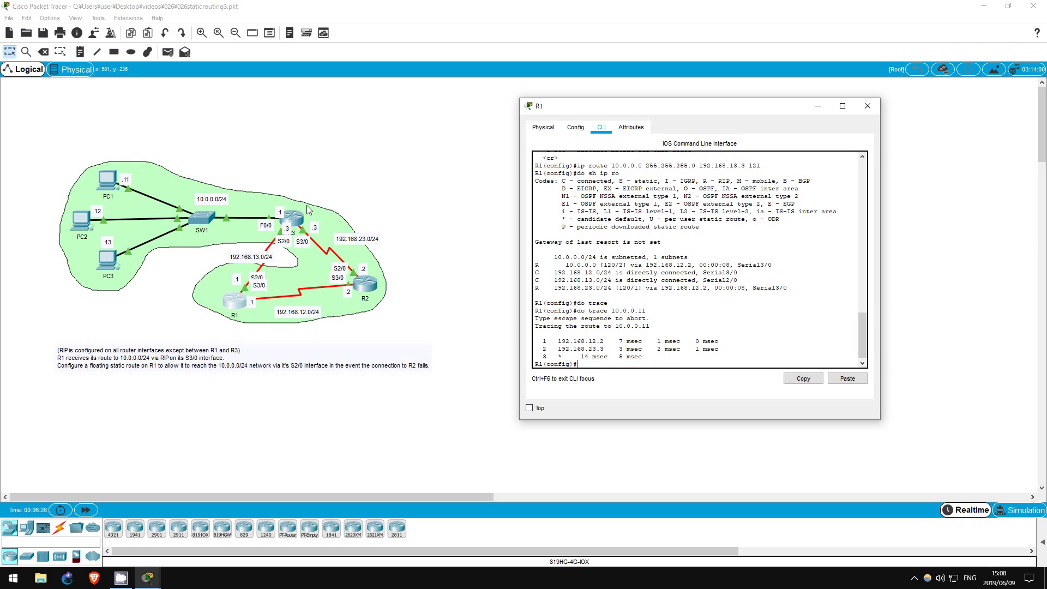
left_click_drag(554, 342, 615, 348)
left_click_drag(547, 354, 622, 358)
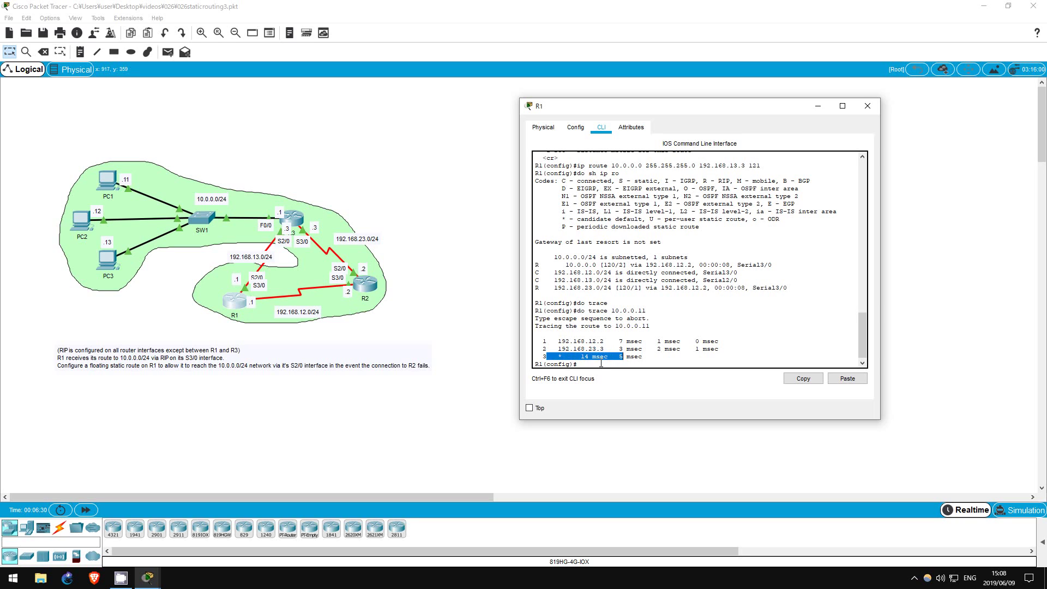
left_click(600, 357)
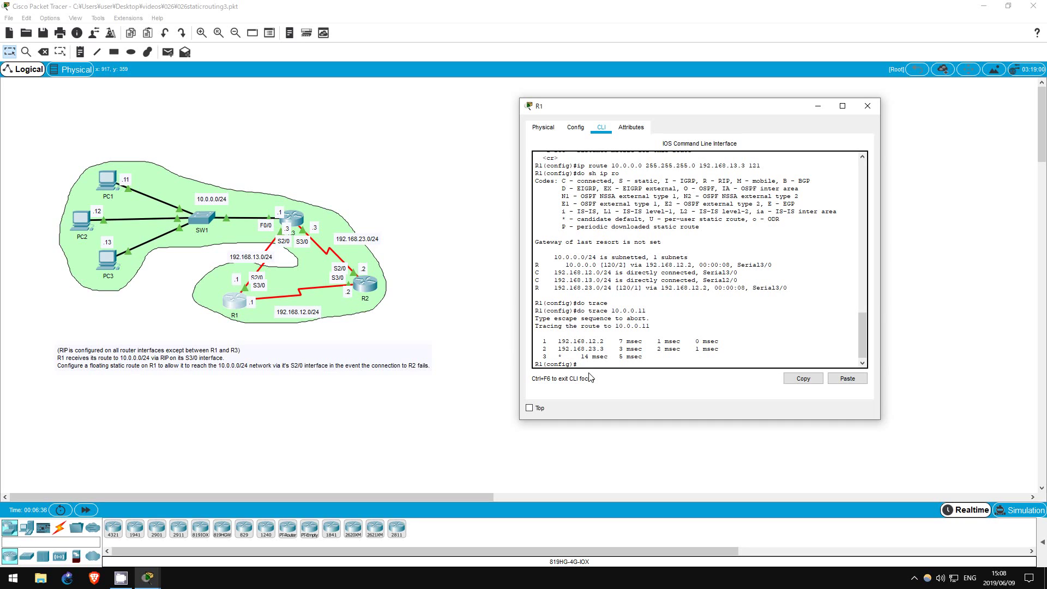
Shut down Serial3/0 and highlight the floating static route [121/0] in the routing table.
type("int s3/0")
key("Return")
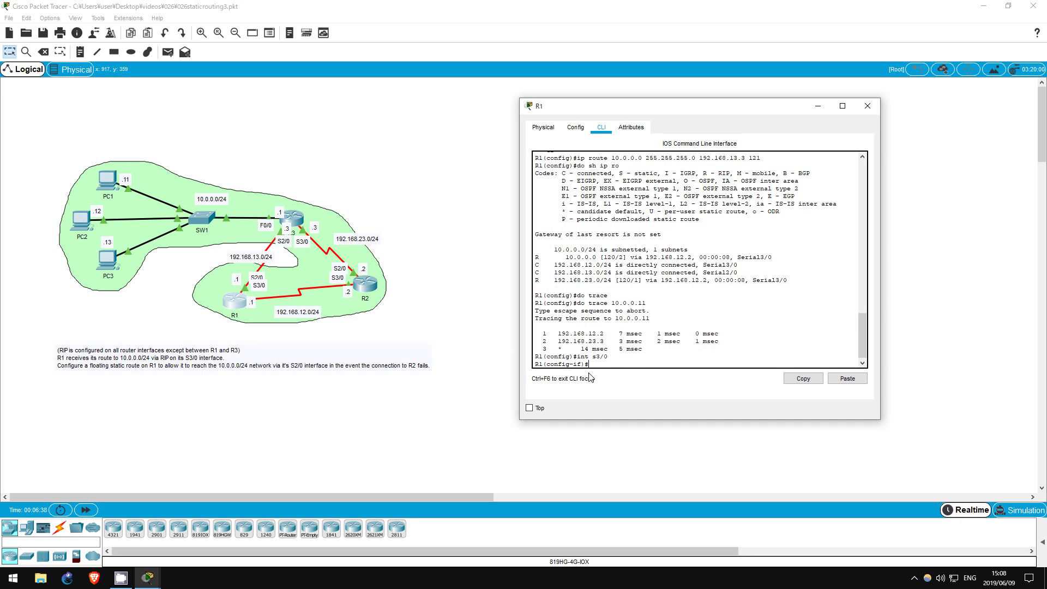
type("shut")
key("Return")
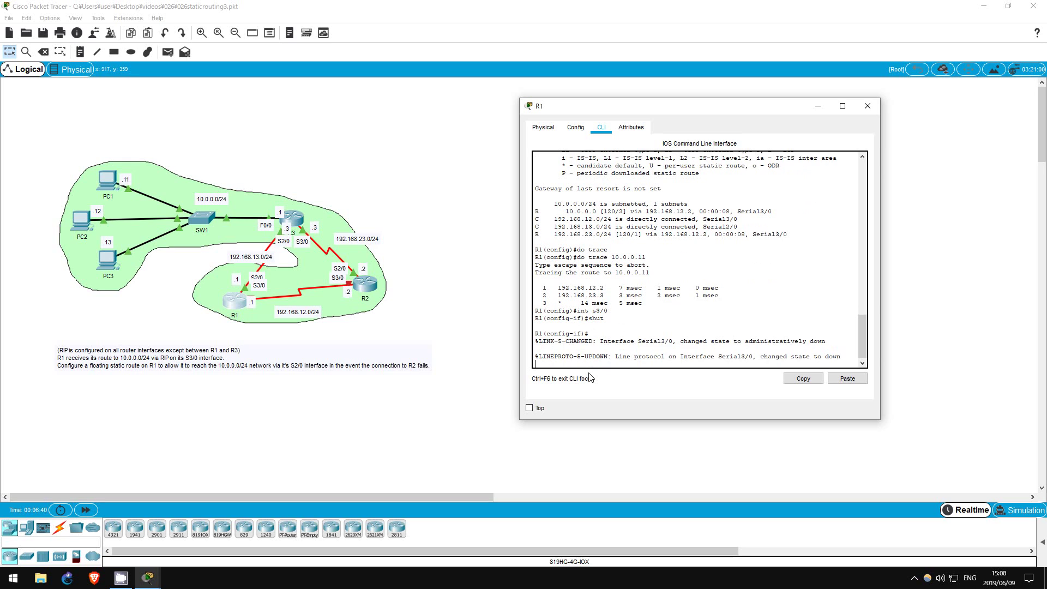
type("do sh ip ro")
key("Return")
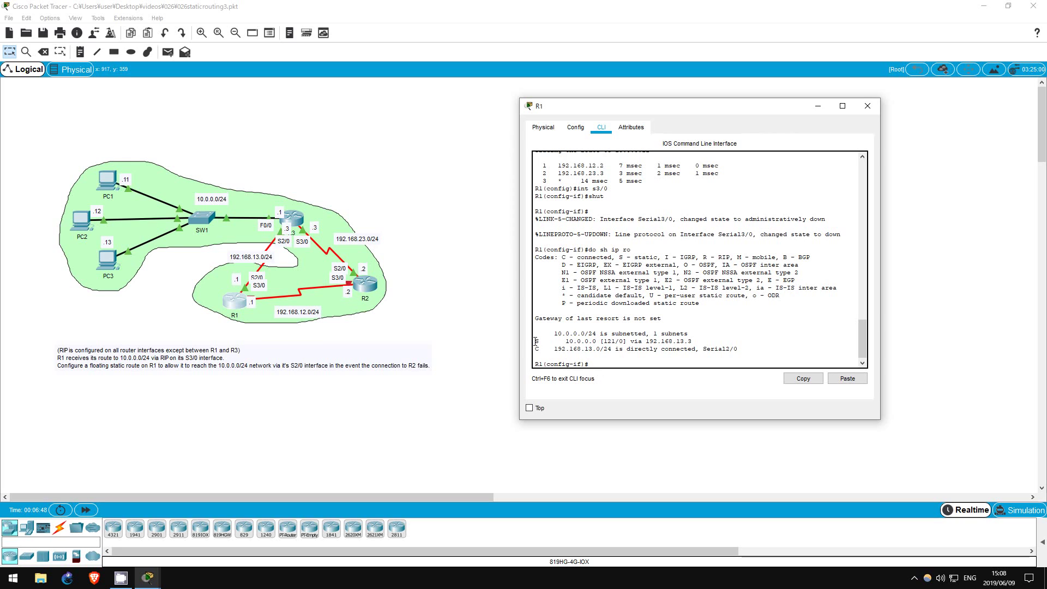
left_click_drag(535, 341, 698, 340)
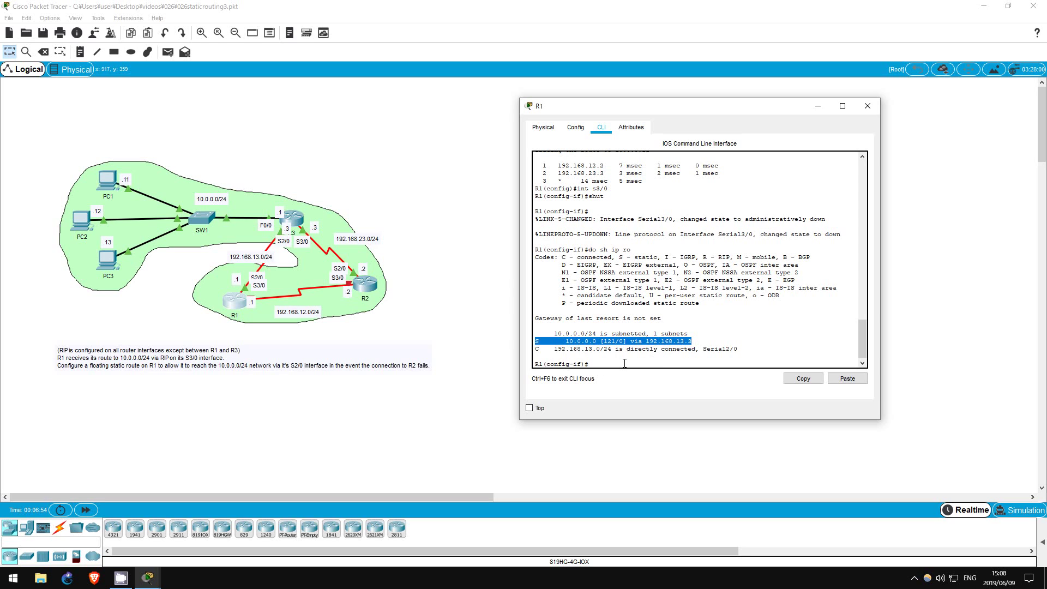
left_click(624, 363)
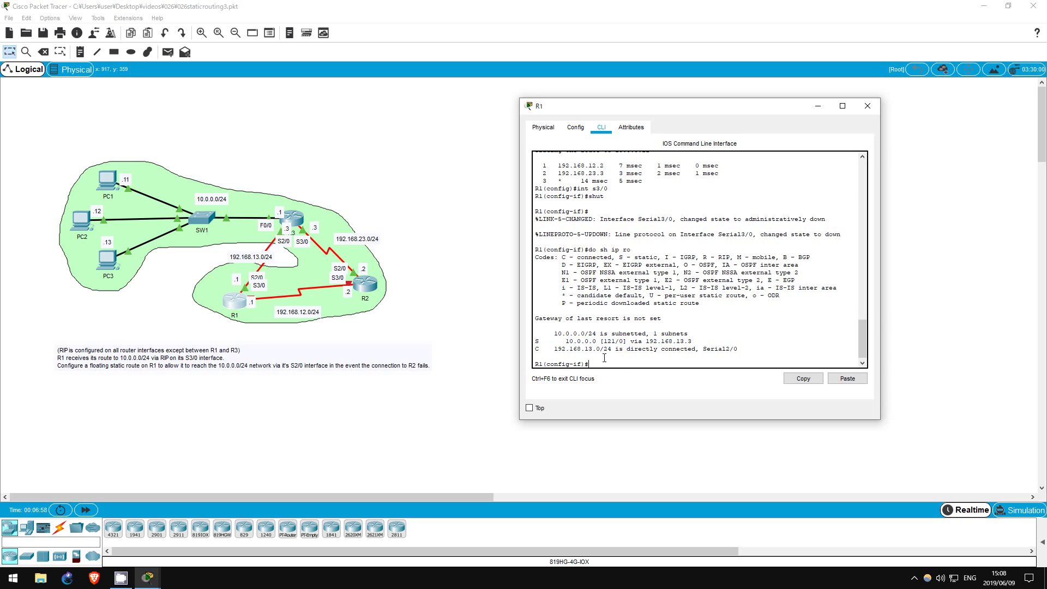
Trace 10.0.0.11 again and highlight the hops via 192.168.13.3.
type("do trace 10.0.0.11")
key("Return")
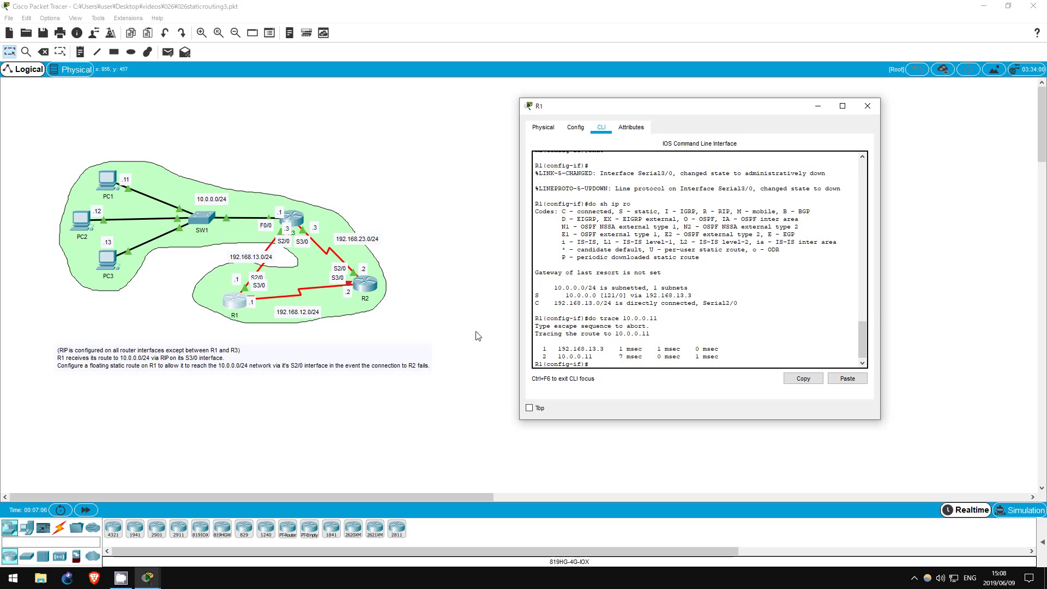
left_click_drag(543, 348, 601, 365)
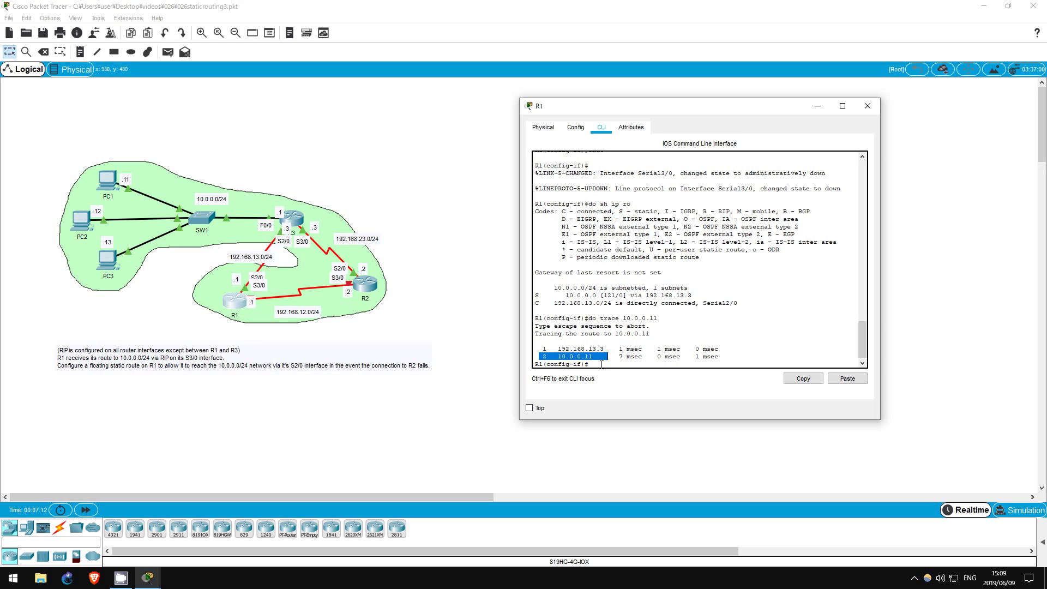
left_click(601, 364)
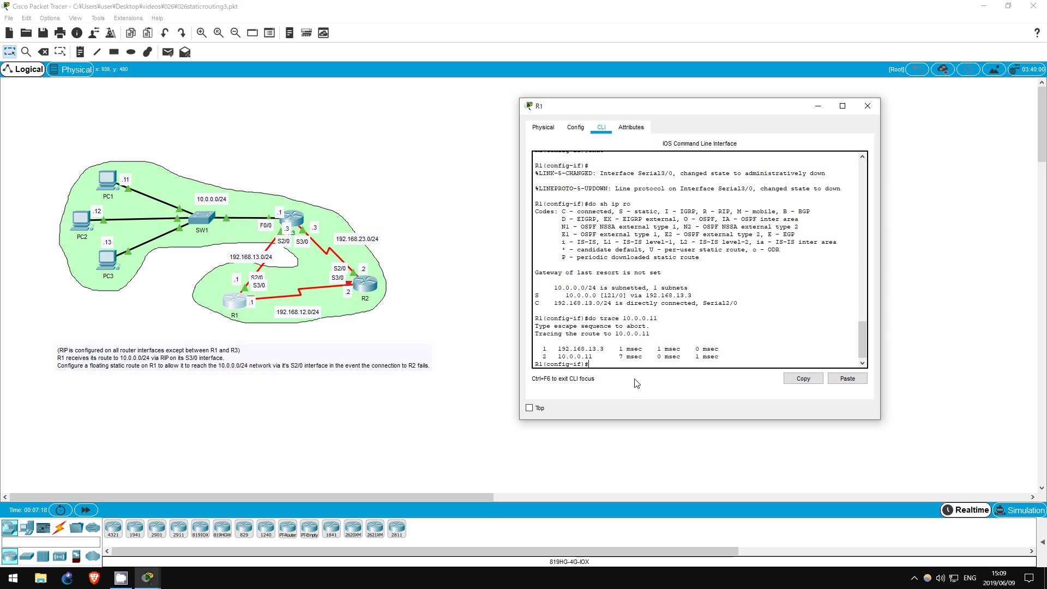
Re-enable Serial3/0 with 'no shut' and confirm RIP [120/2] via 192.168.12.2 returns.
type("no shut")
key("Return")
key("Return")
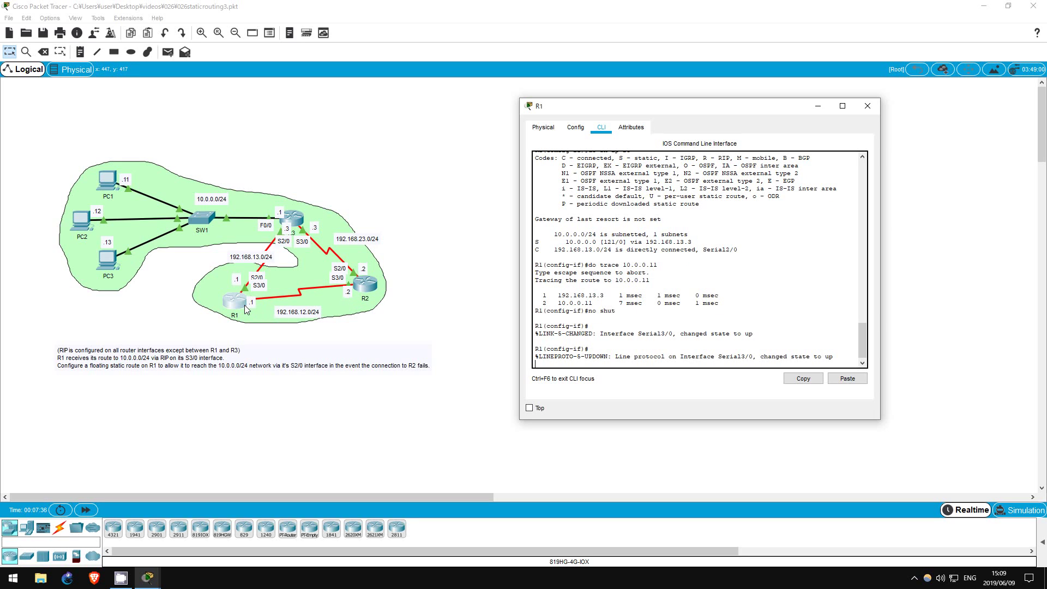
key("Return")
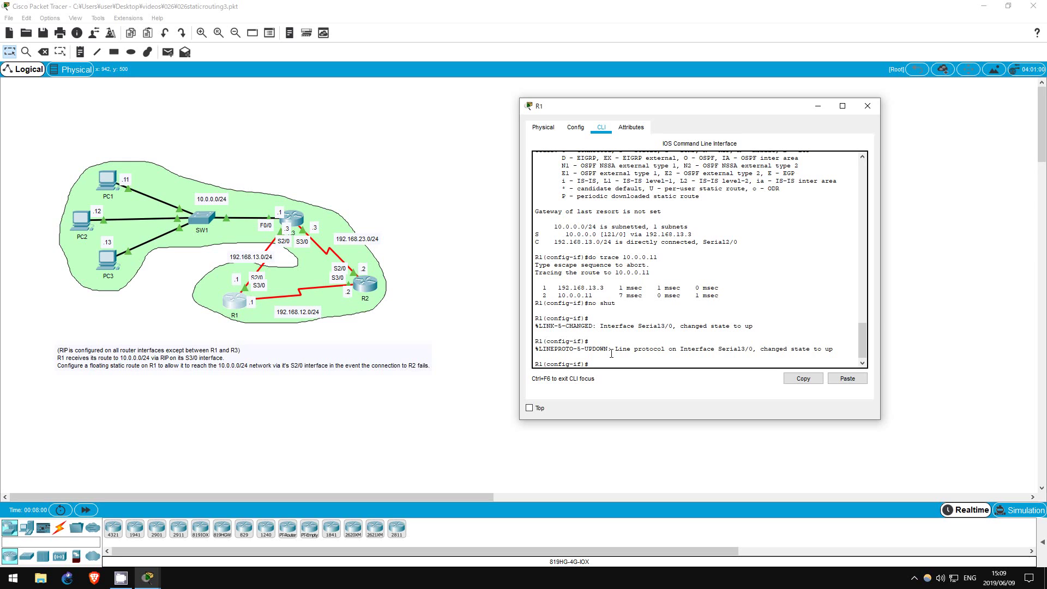
type("sh ip ro")
key("Return")
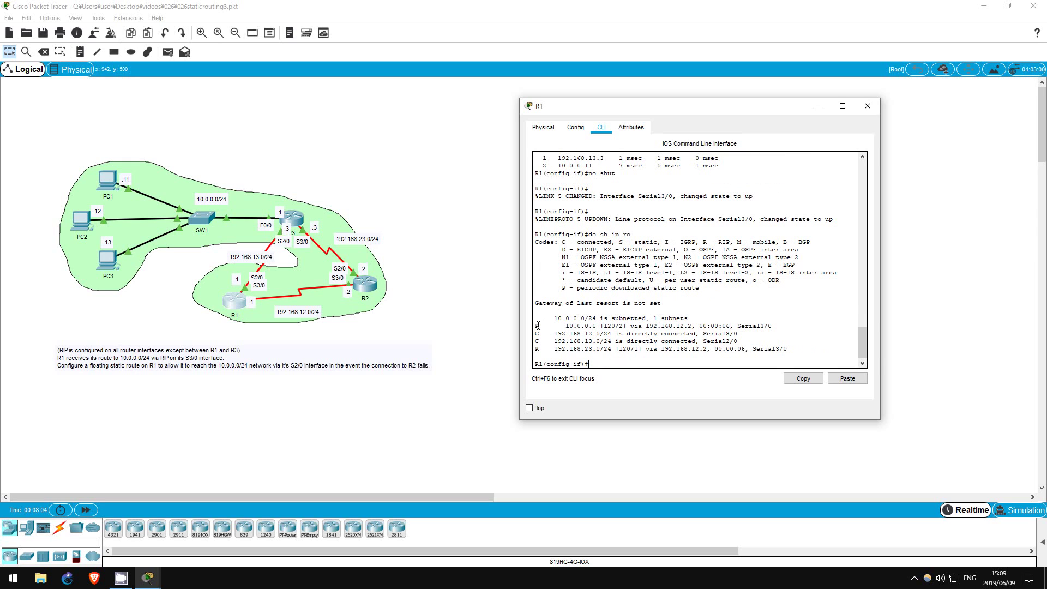
left_click_drag(535, 325, 792, 324)
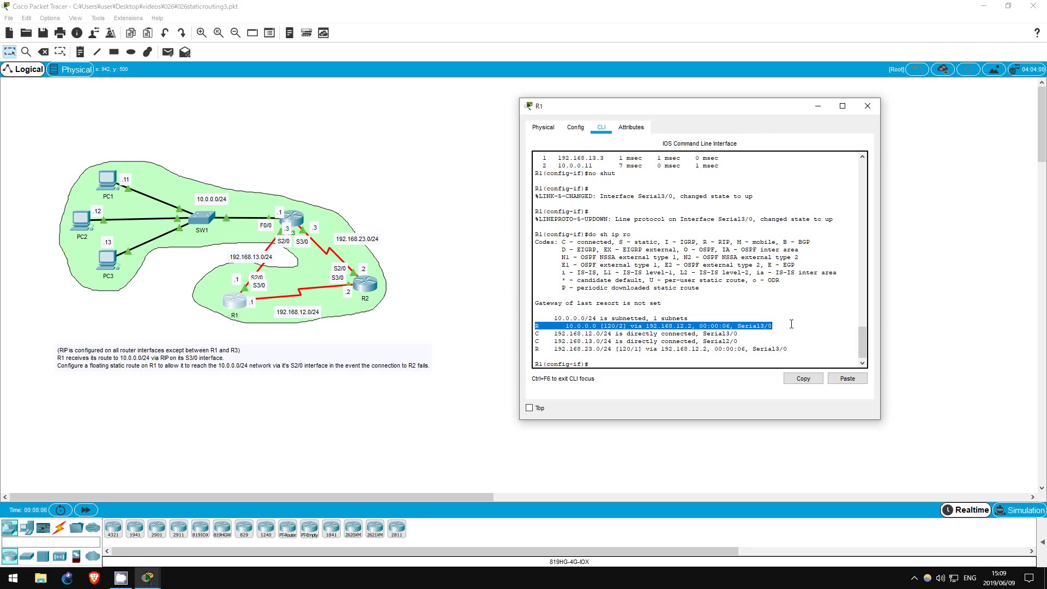